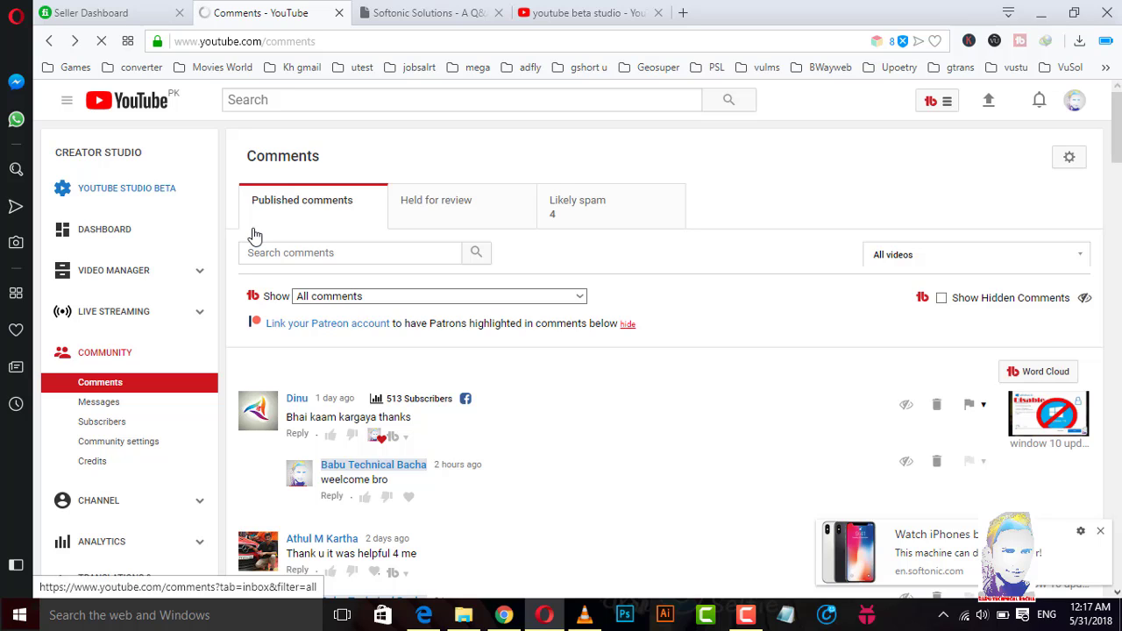
Close the "youtube beta studio" and Softonic Solutions tabs, and dismiss the notice about making YouTube Studio (beta) the default.
left_click(658, 12)
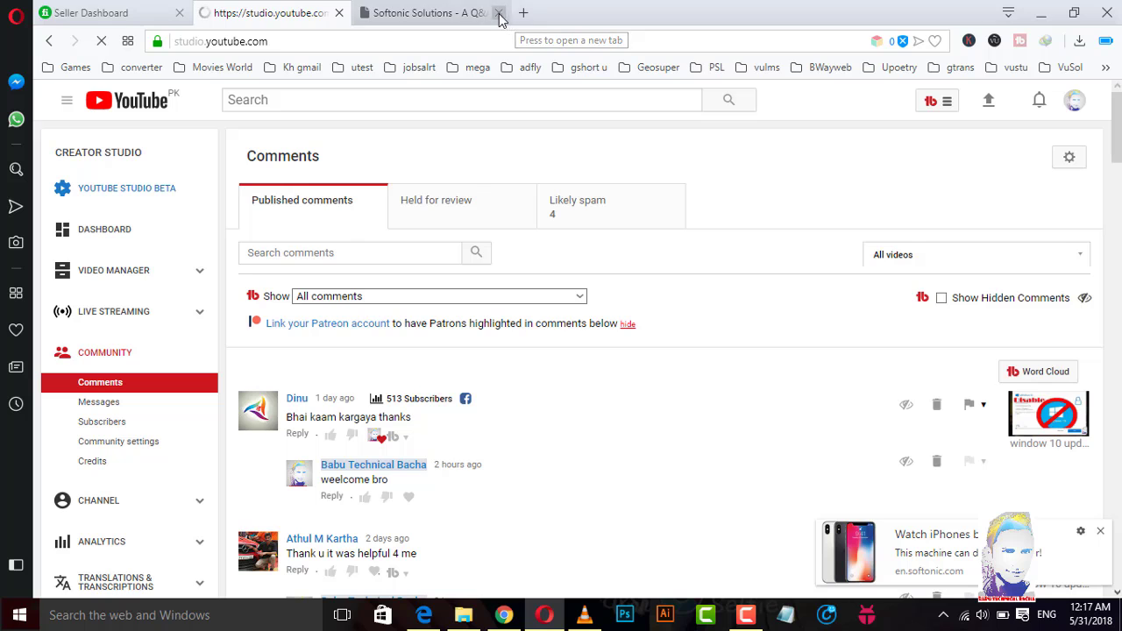
left_click(498, 12)
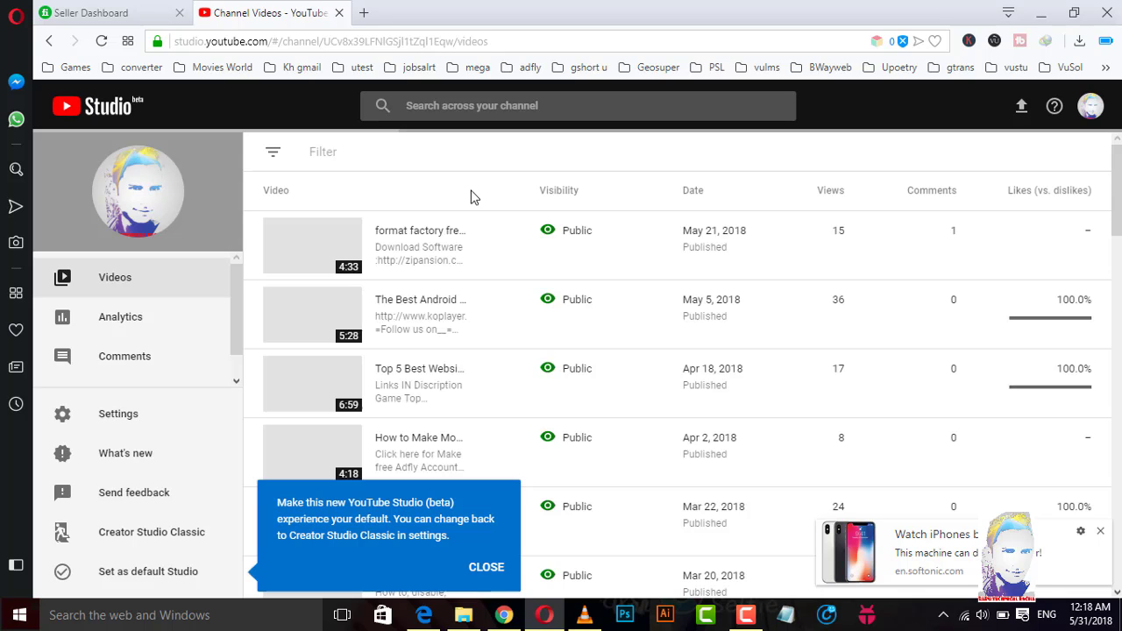
left_click(487, 570)
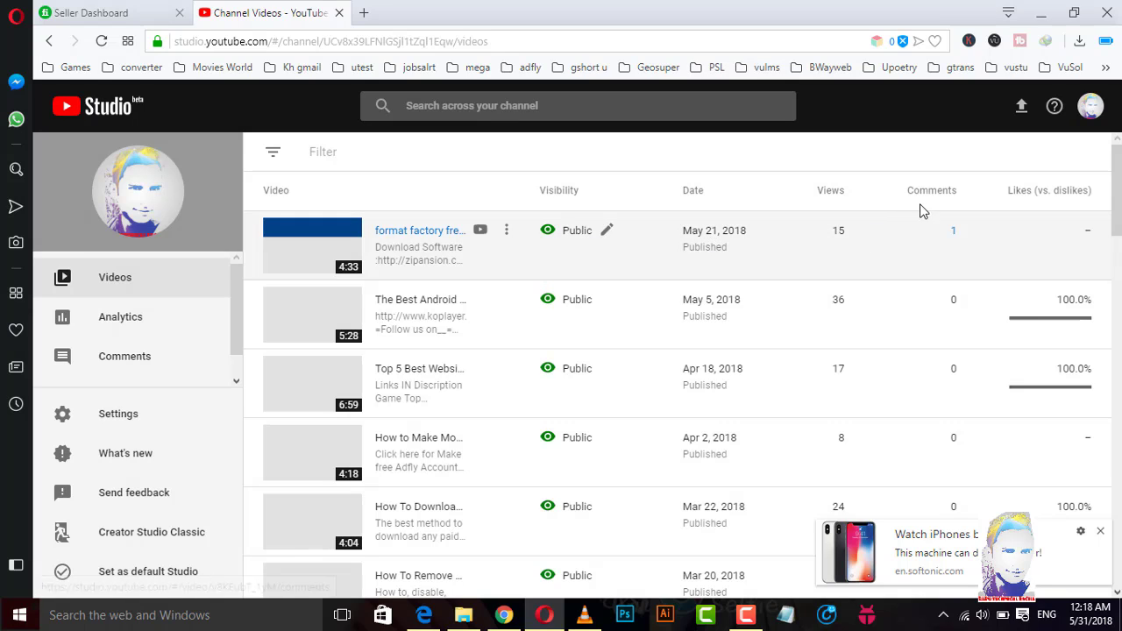
Look through the channel's video list with its visibility, date, views, comments and likes columns.
scroll(868, 300, "down", 5)
scroll(860, 298, "down", 10)
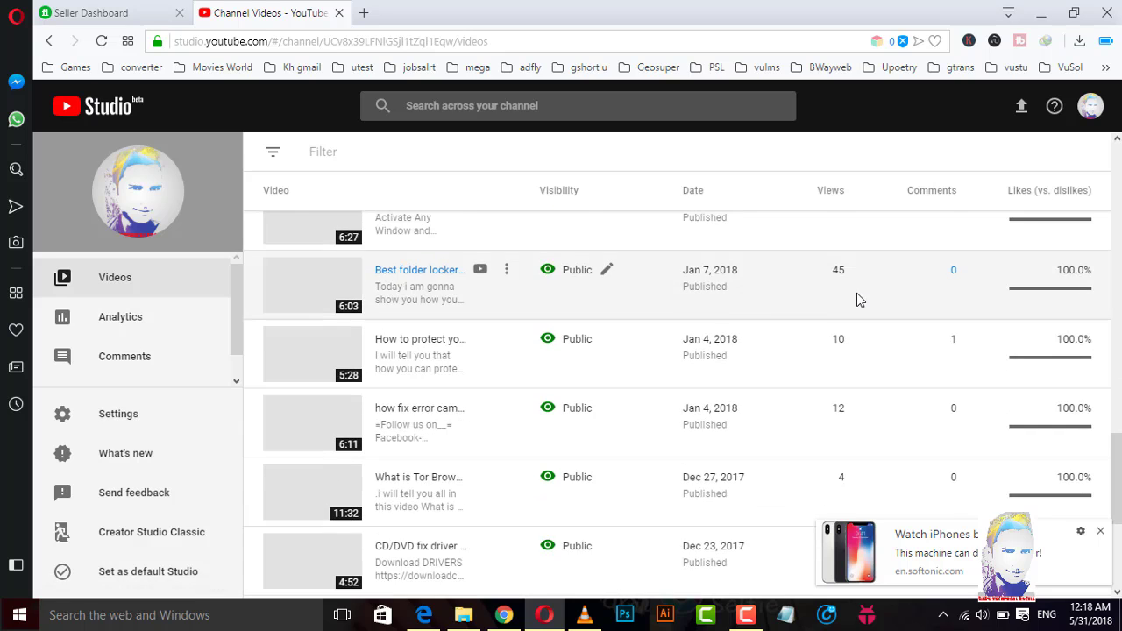
scroll(856, 295, "up", 6)
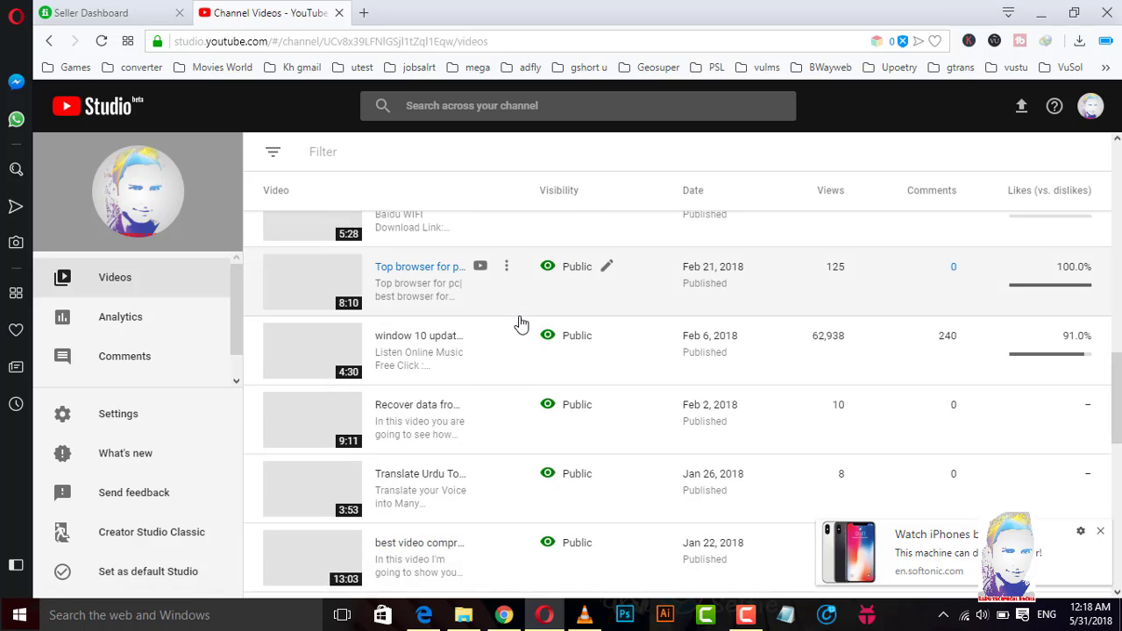
scroll(389, 310, "down", 4)
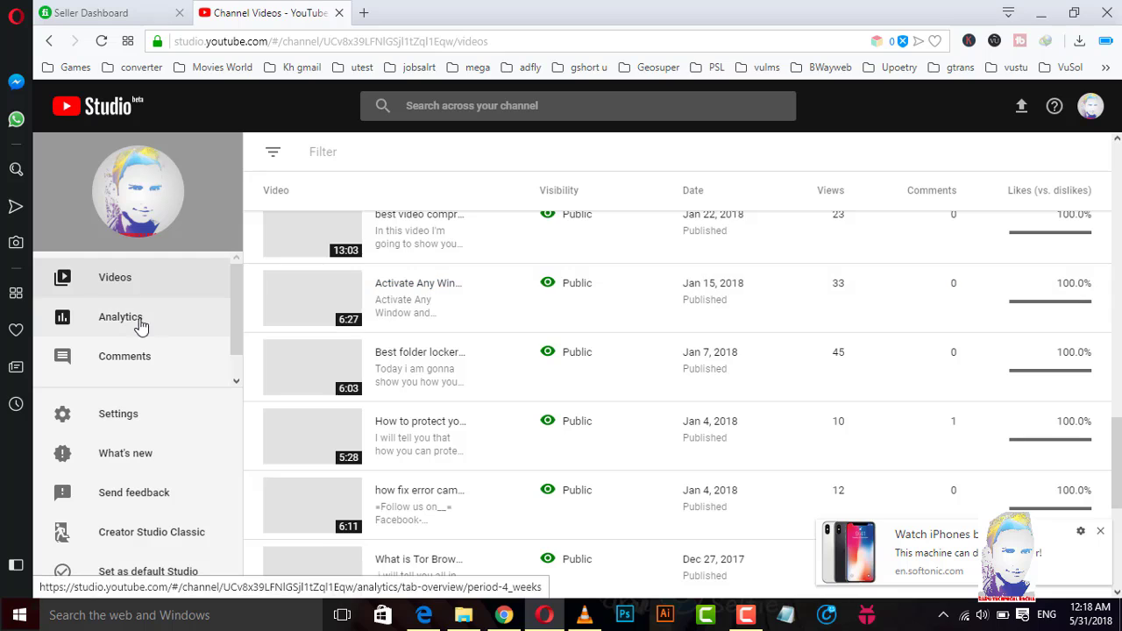
Open the channel analytics and examine the Overview's key metrics, watch time chart, top videos and latest activity.
left_click(136, 326)
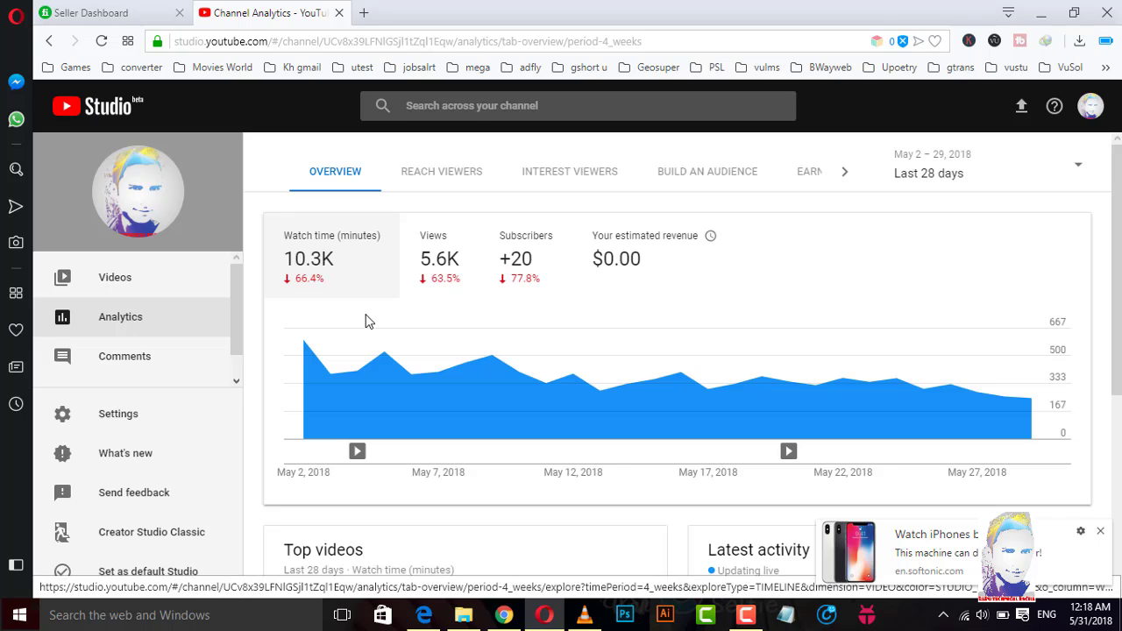
scroll(458, 289, "down", 1)
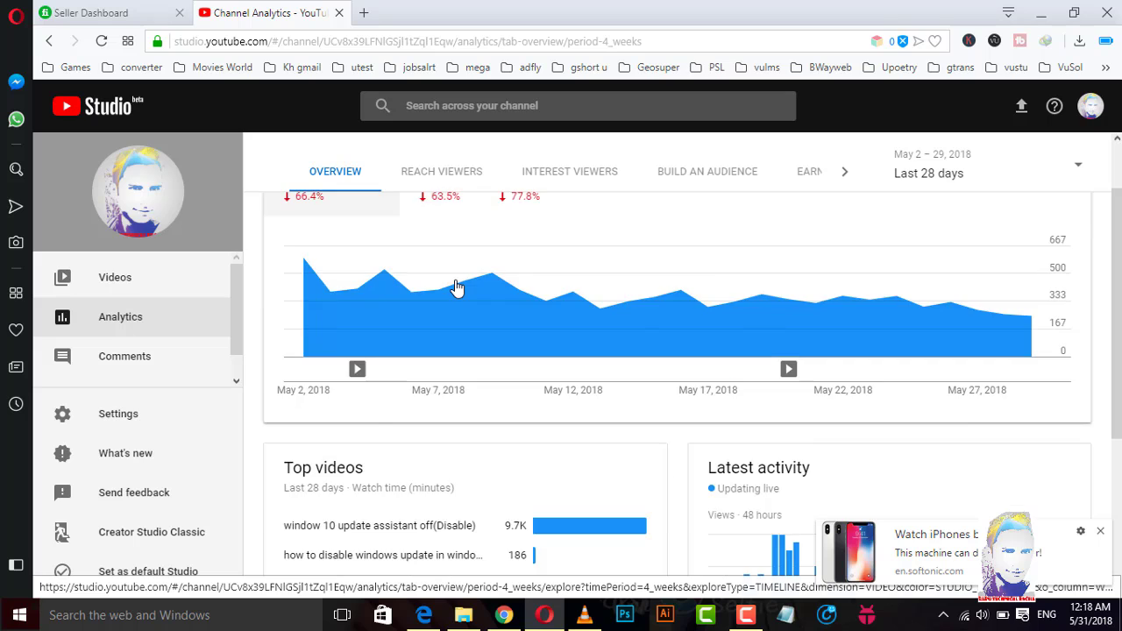
scroll(451, 290, "up", 1)
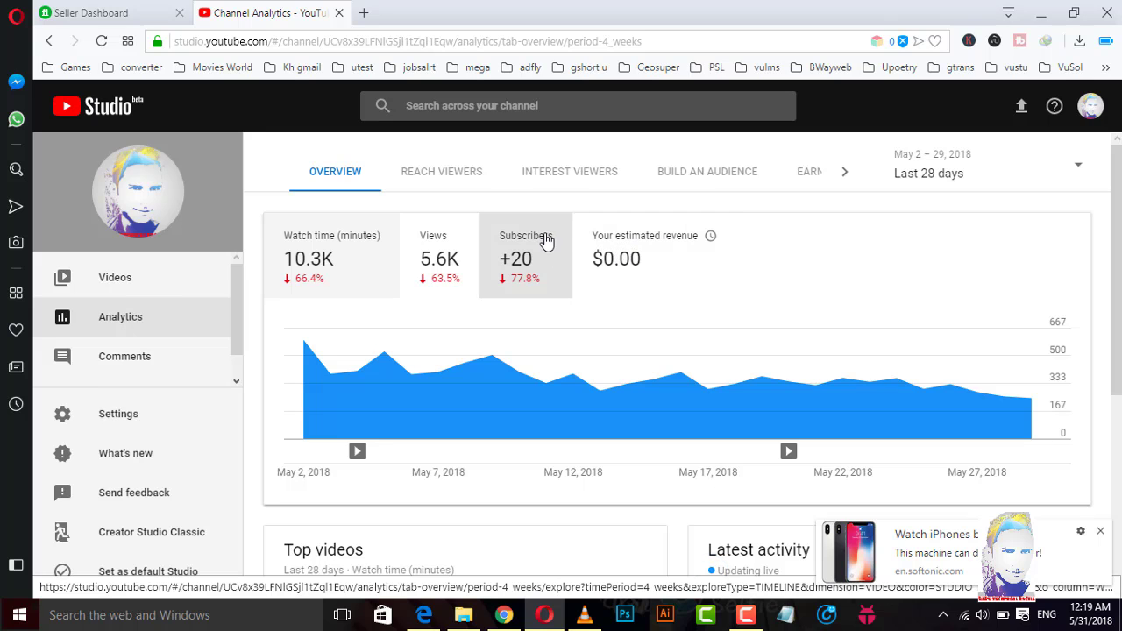
scroll(544, 242, "down", 4)
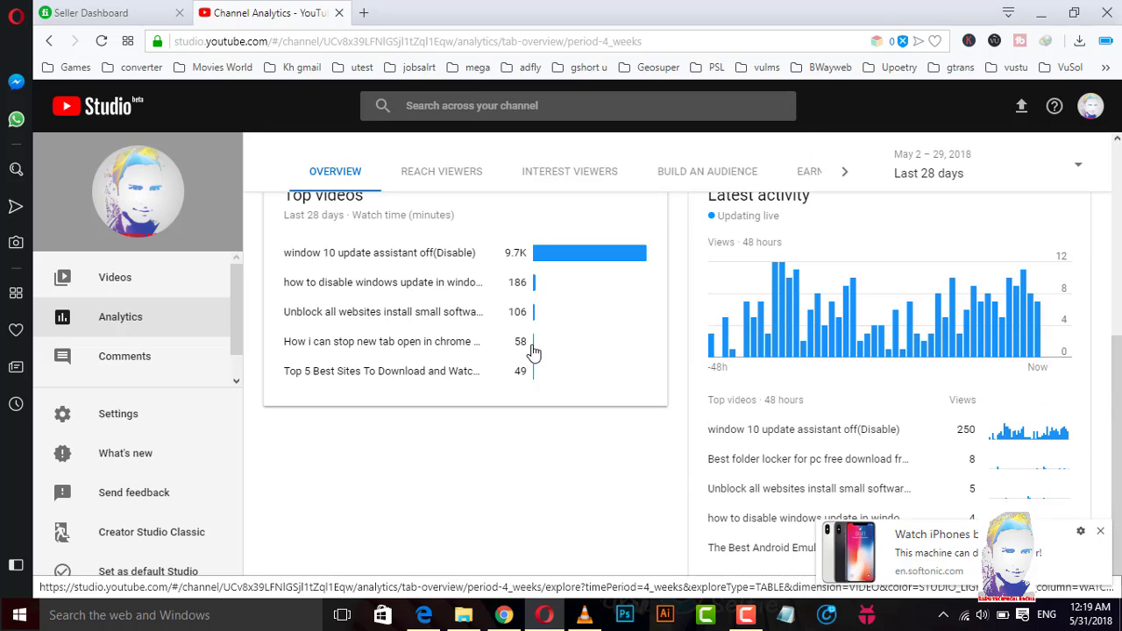
scroll(533, 350, "up", 4)
scroll(531, 349, "down", 2)
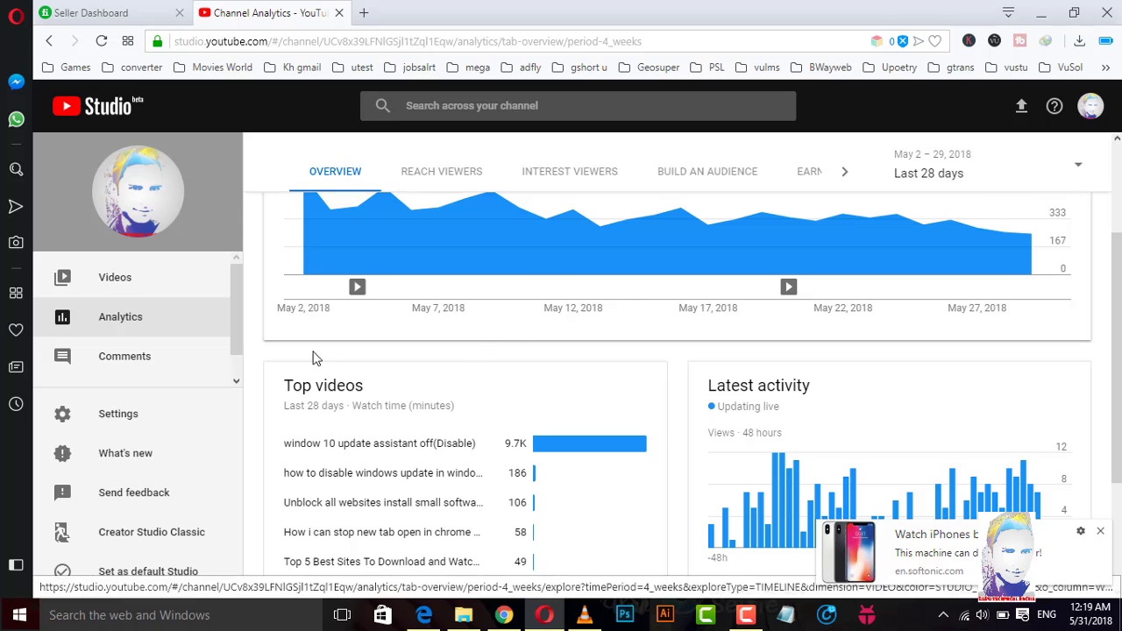
scroll(341, 419, "down", 2)
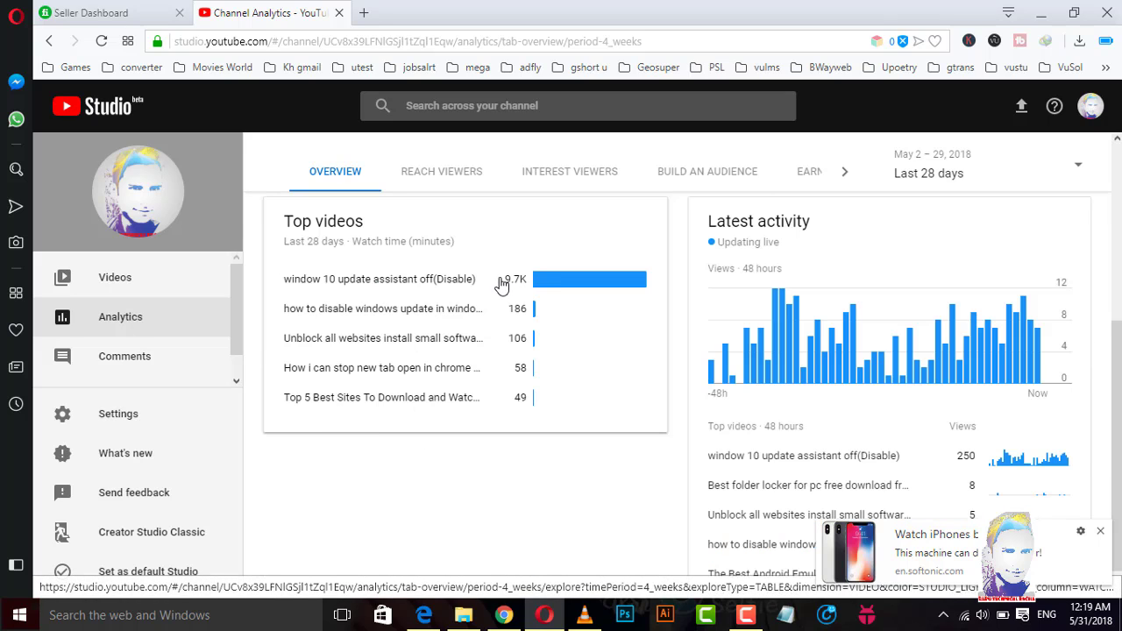
scroll(507, 282, "up", 4)
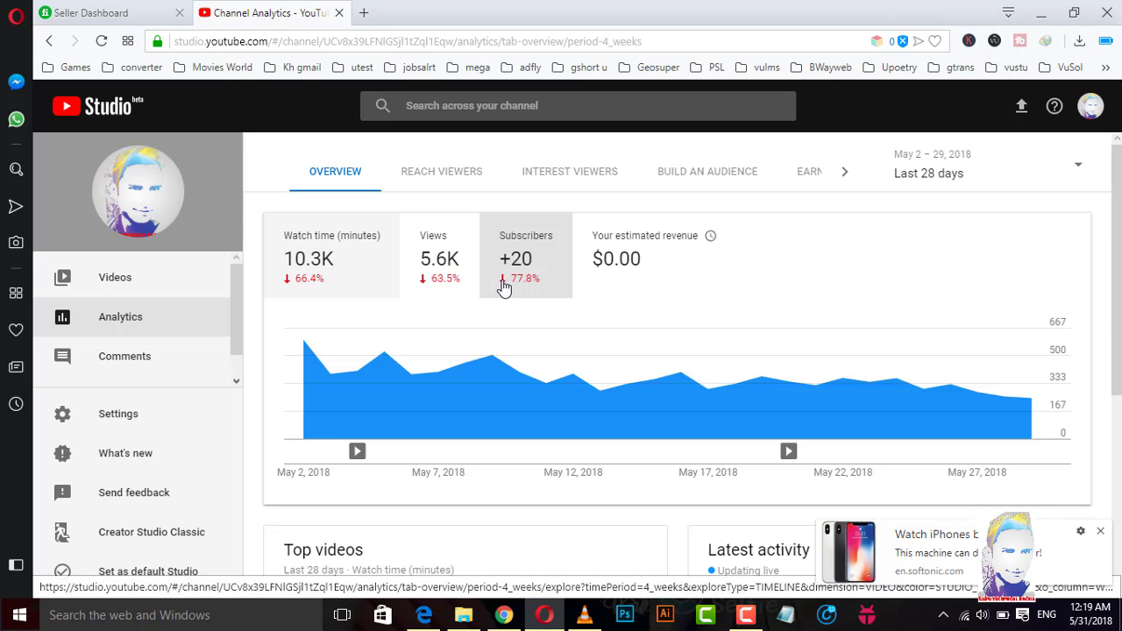
Examine the Reach Viewers analytics, covering impressions, traffic source types, and external, suggested video and search traffic.
left_click(447, 180)
scroll(501, 286, "down", 5)
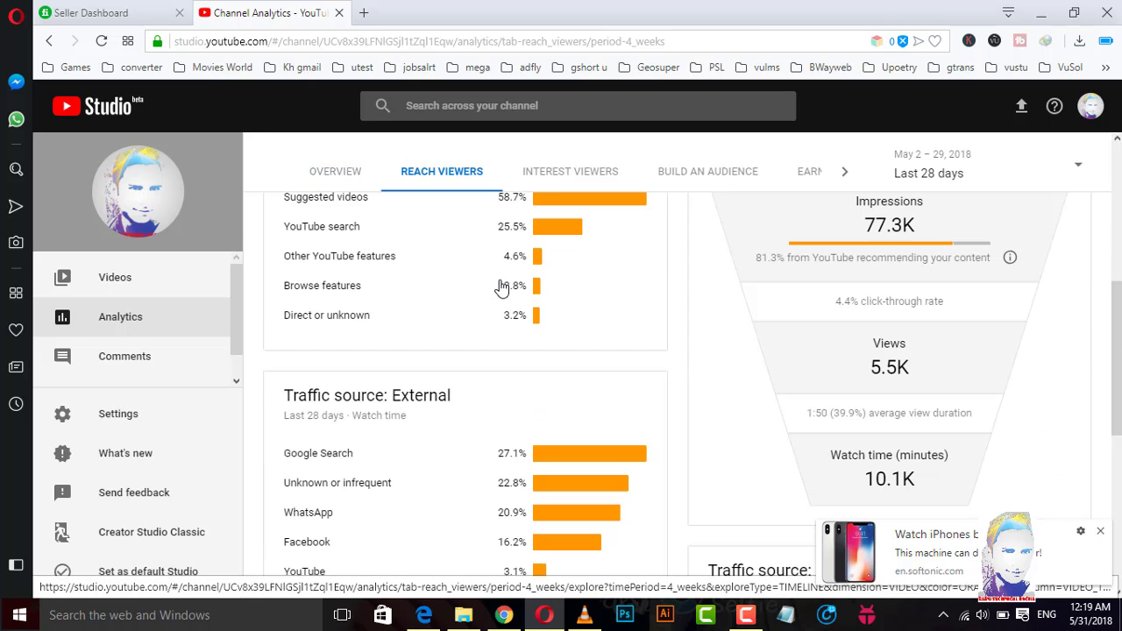
scroll(500, 286, "down", 4)
scroll(501, 287, "up", 7)
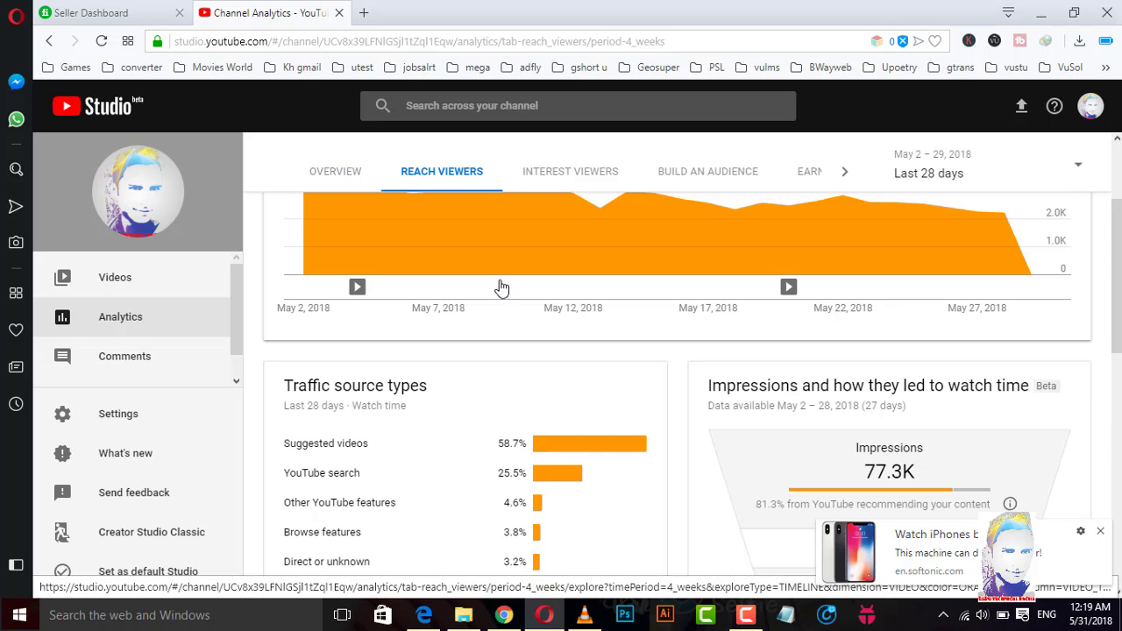
scroll(500, 287, "down", 4)
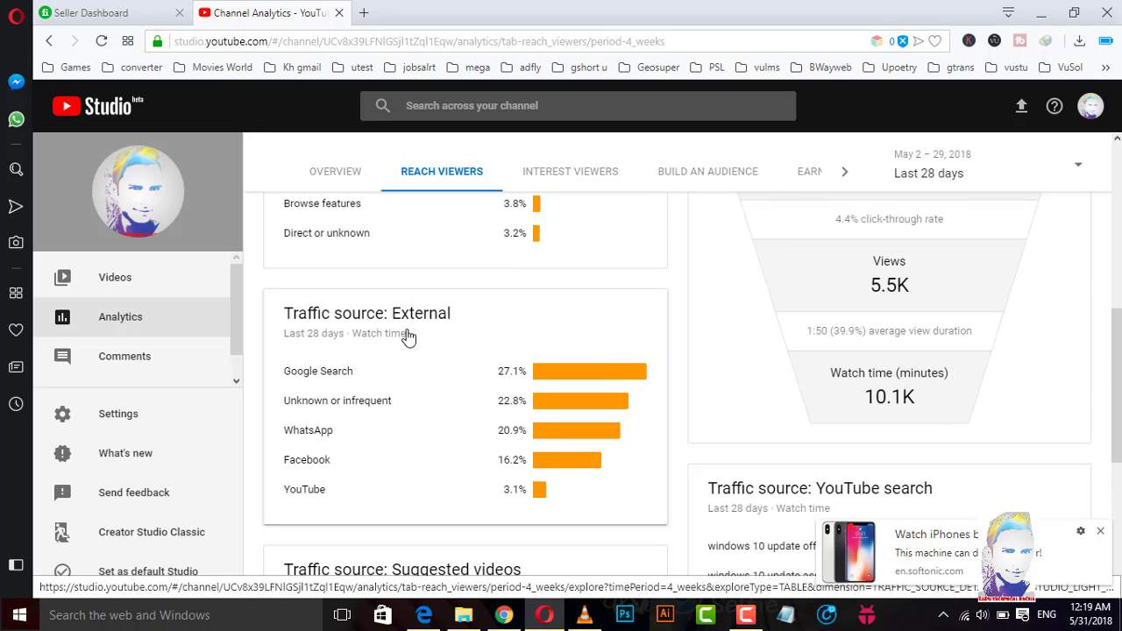
scroll(429, 338, "down", 1)
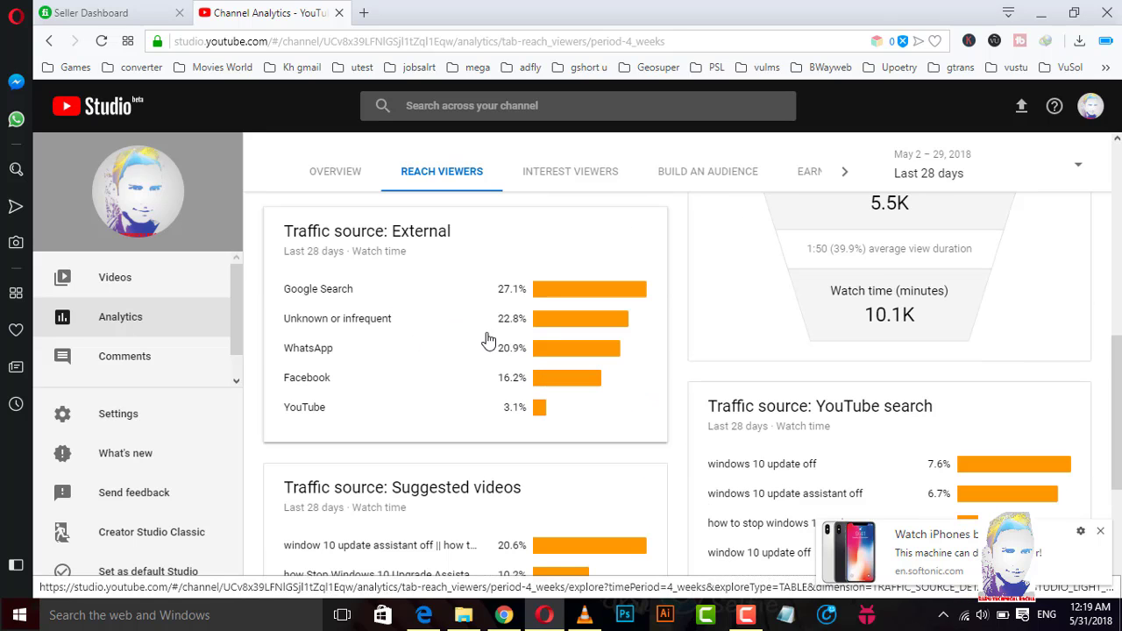
scroll(494, 335, "down", 3)
scroll(495, 333, "up", 10)
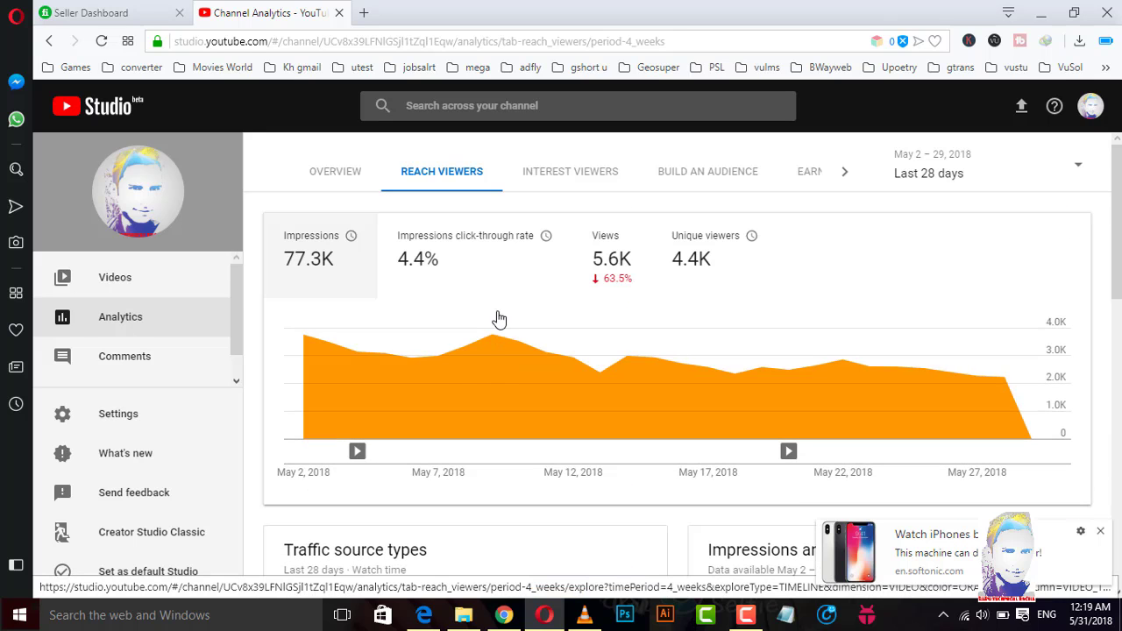
View the Interest Viewers analytics, including the watch time chart, top videos and top playlists.
left_click(570, 176)
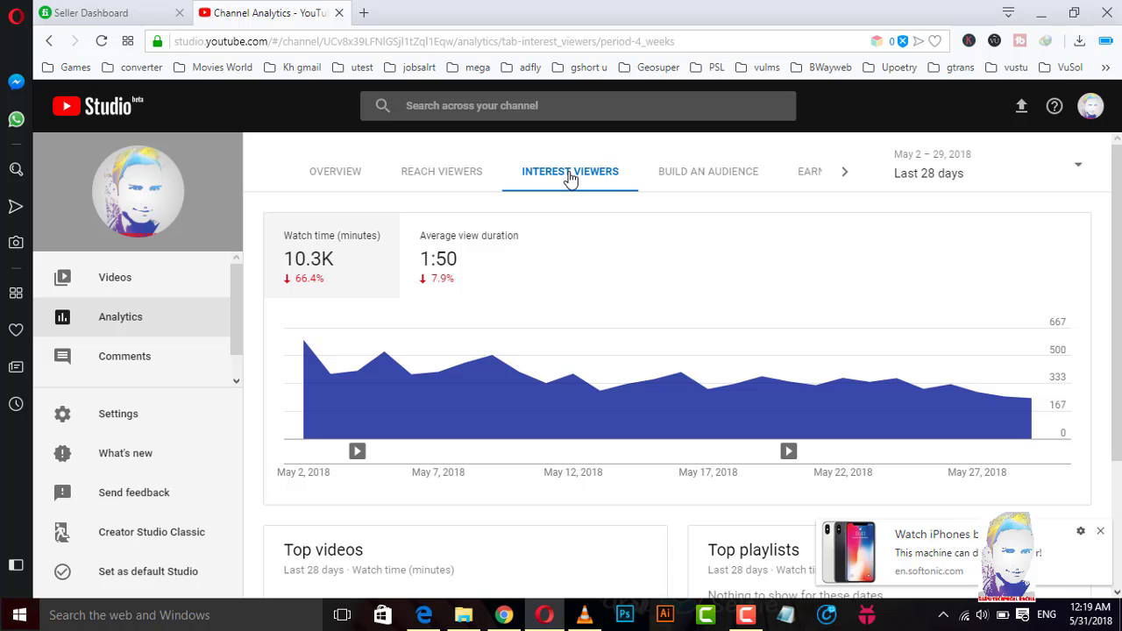
scroll(549, 381, "down", 2)
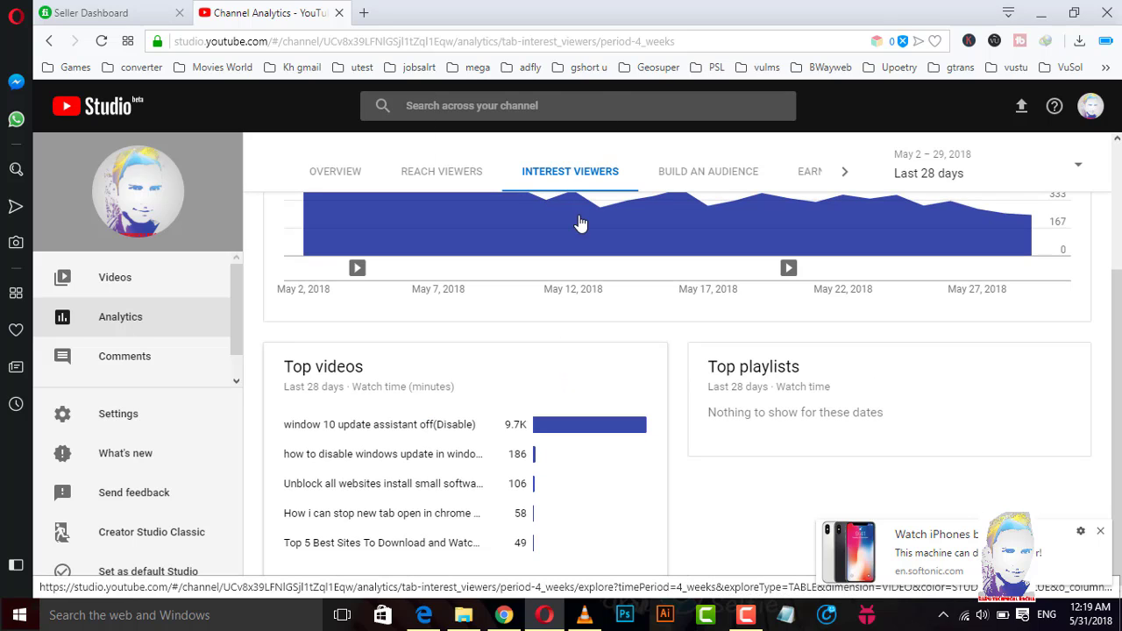
Examine the Build an Audience analytics, including watch time from subscribers, gender, top countries, age and subtitle languages.
left_click(706, 173)
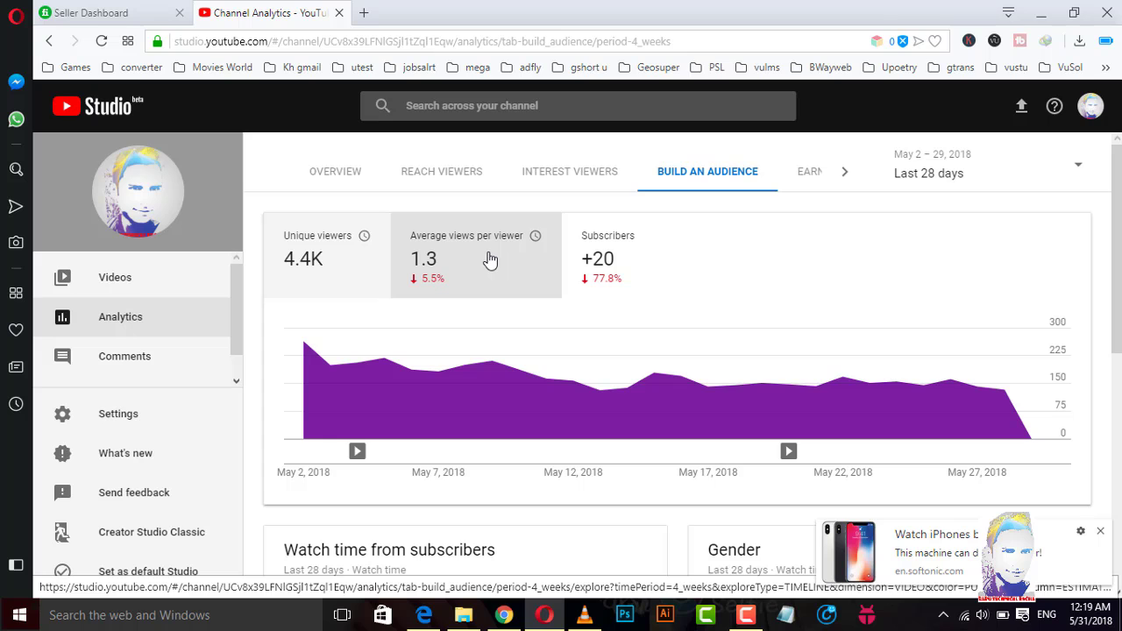
scroll(599, 263, "down", 3)
scroll(597, 273, "up", 3)
scroll(501, 304, "down", 3)
scroll(500, 306, "down", 1)
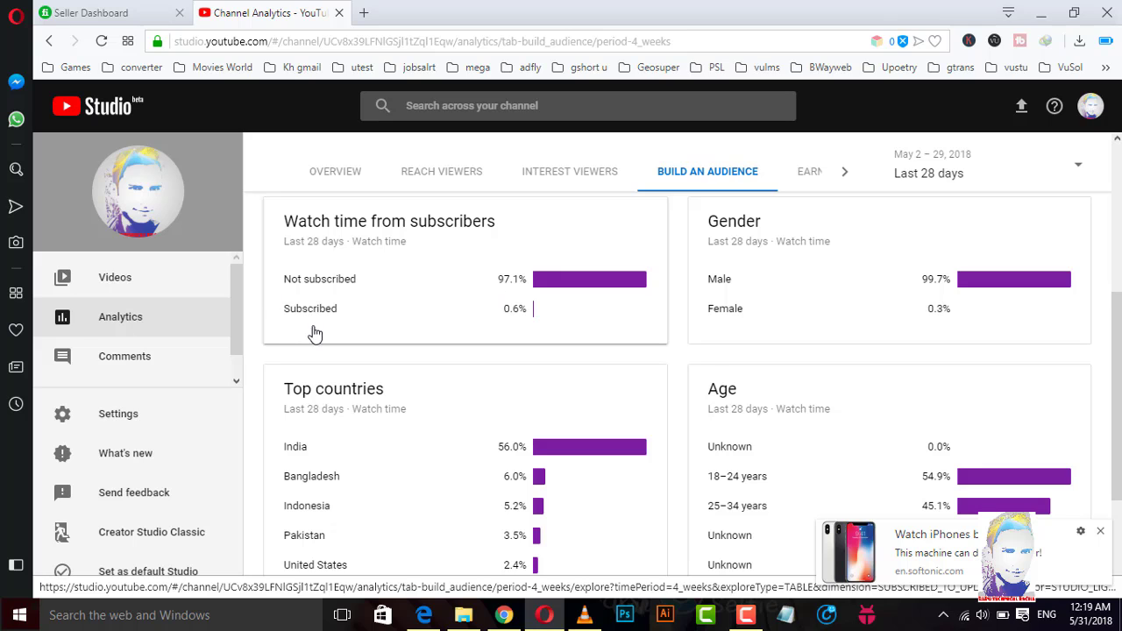
scroll(483, 316, "down", 1)
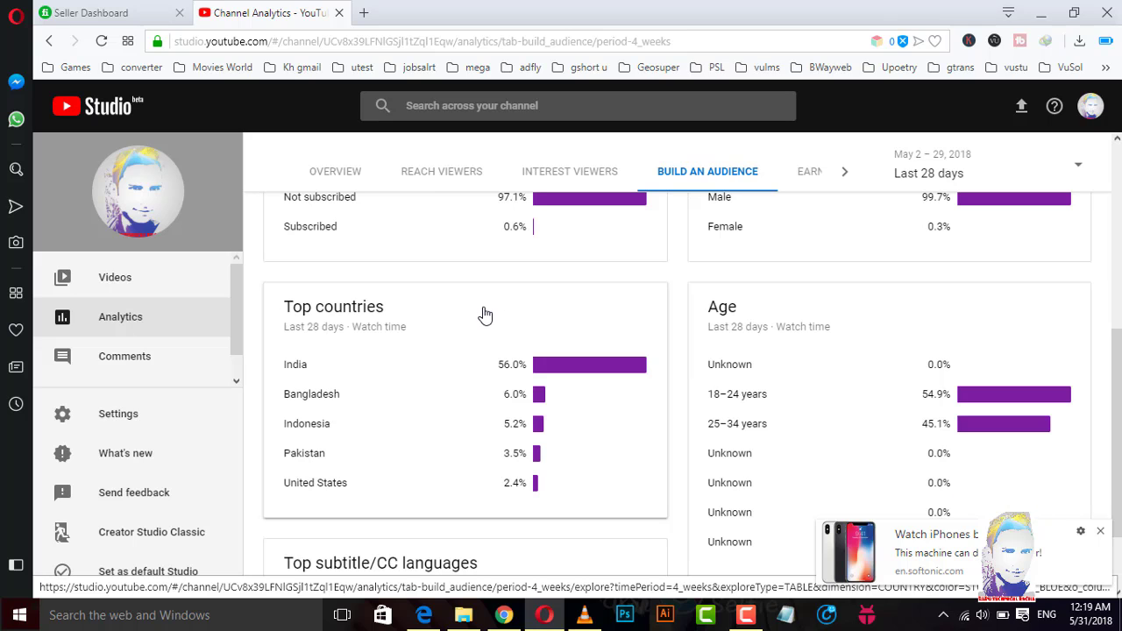
scroll(485, 314, "down", 1)
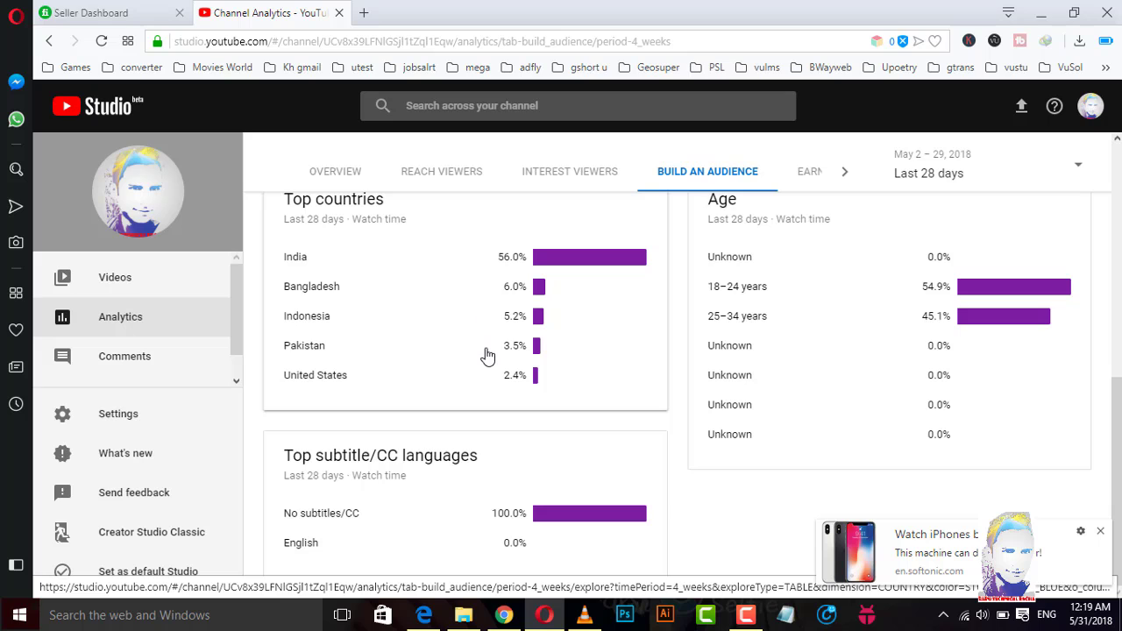
scroll(574, 513, "up", 4)
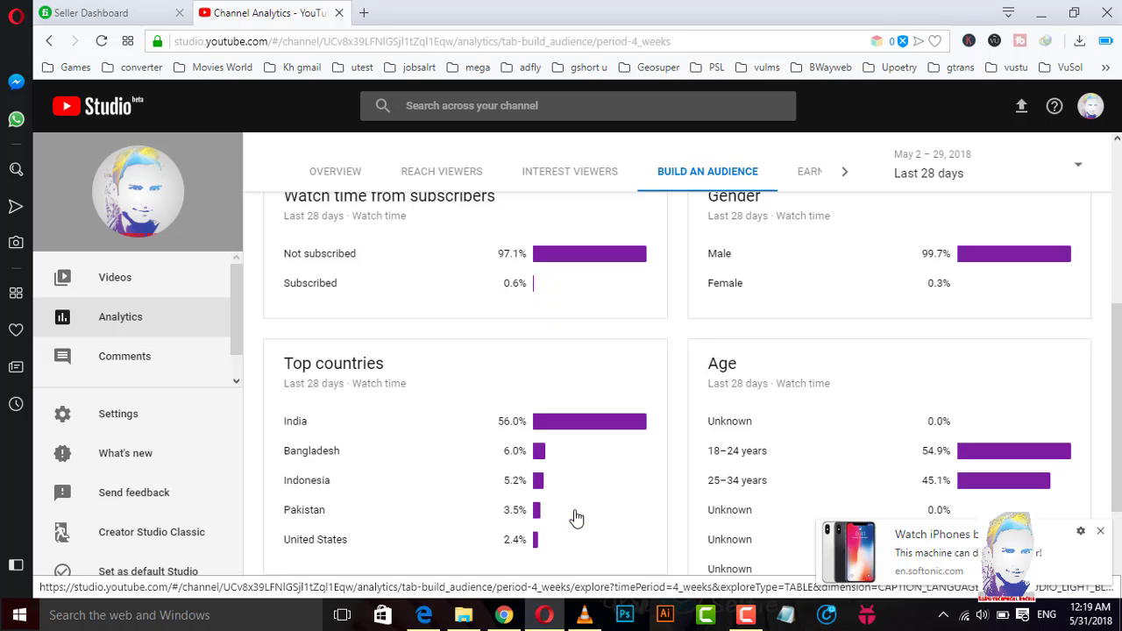
scroll(728, 455, "down", 3)
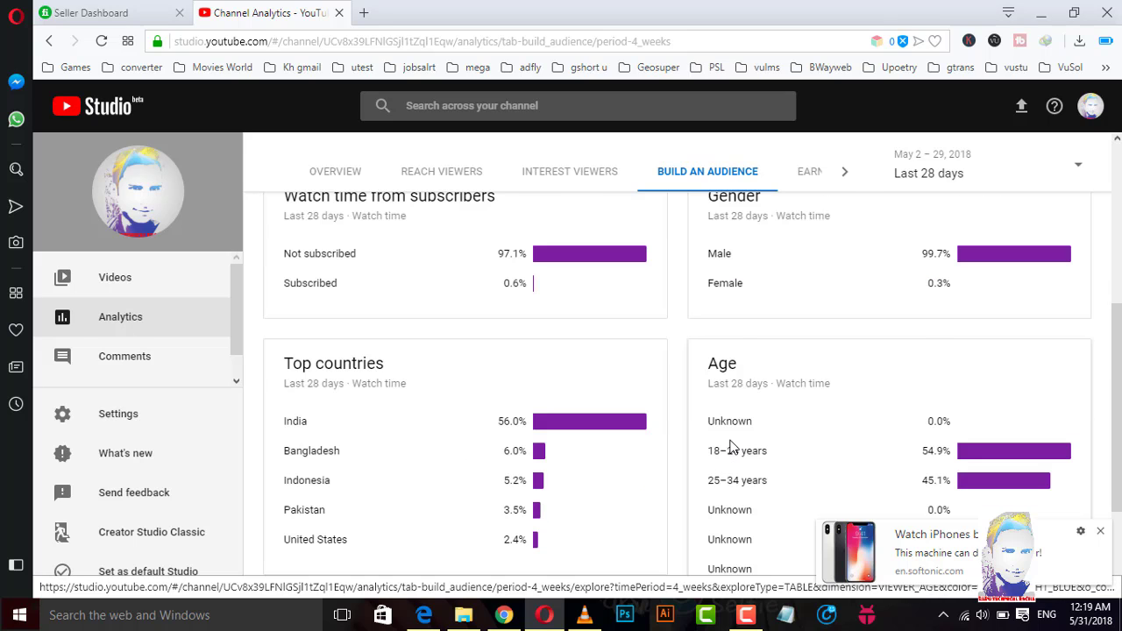
scroll(732, 448, "up", 1)
scroll(746, 366, "down", 1)
scroll(748, 368, "down", 1)
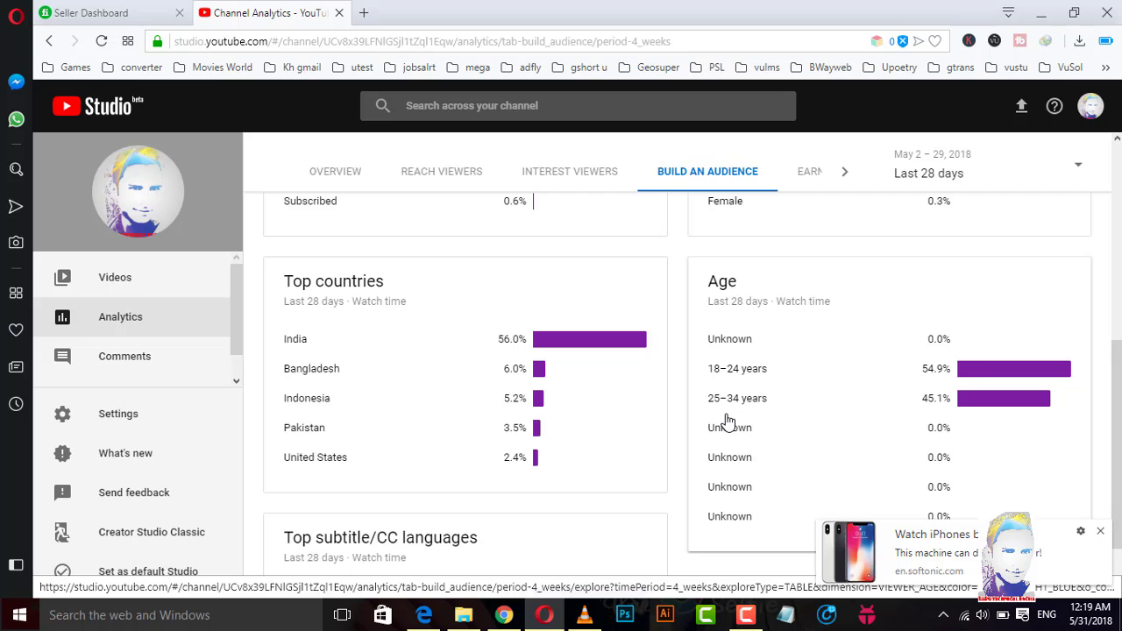
scroll(505, 366, "down", 1)
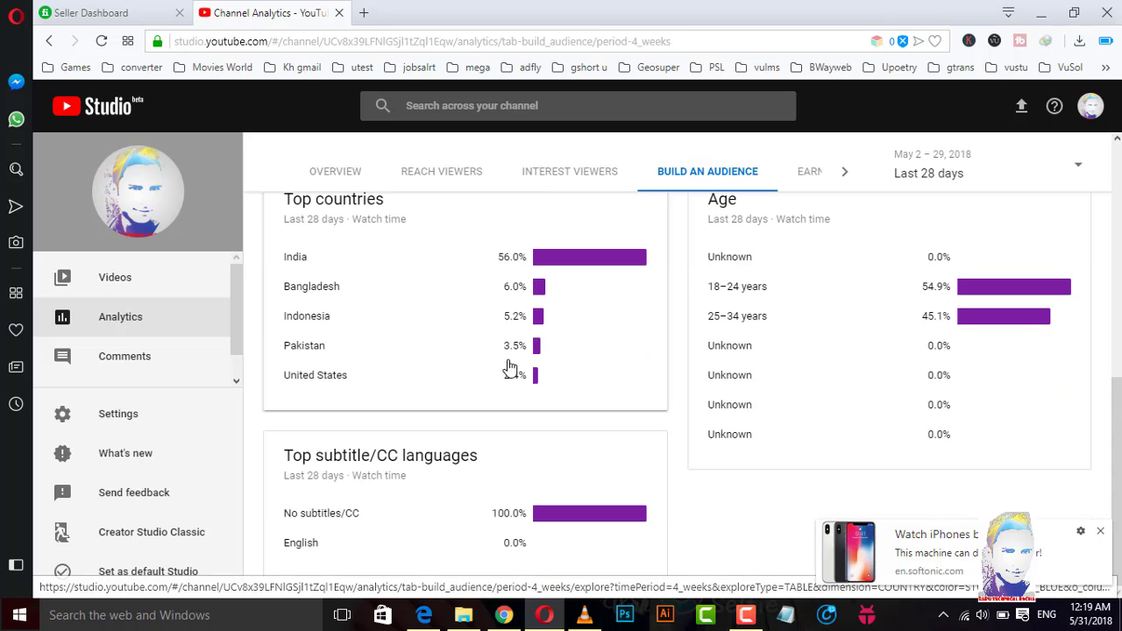
scroll(518, 358, "up", 6)
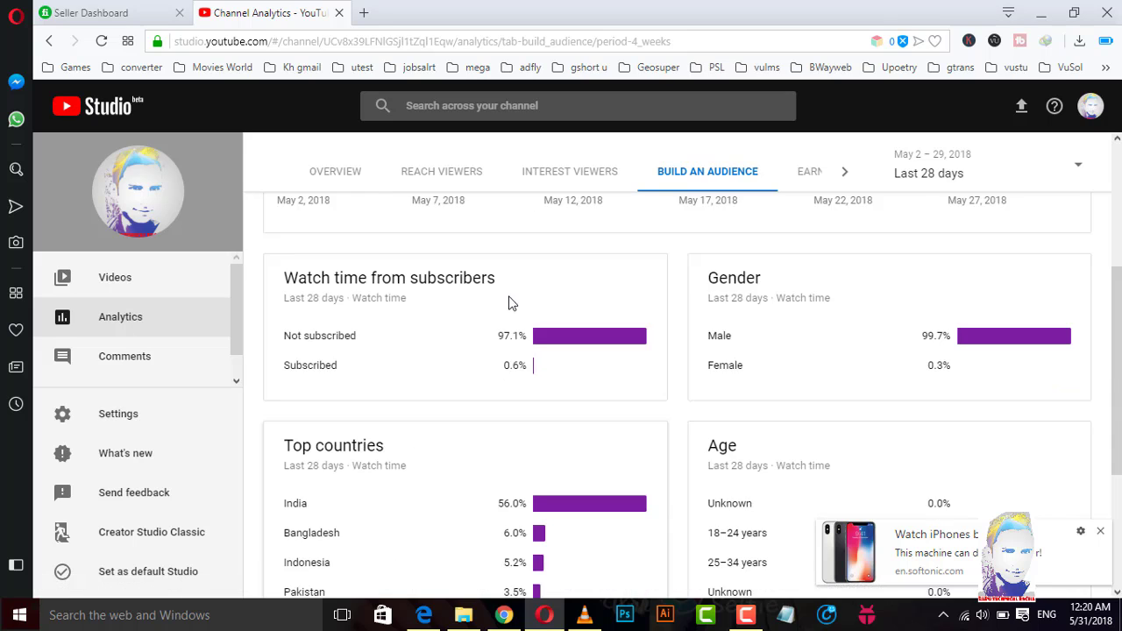
View the Earn Revenue analytics, including monthly estimated revenue, top-earning videos, ad types and revenue sources.
left_click(811, 174)
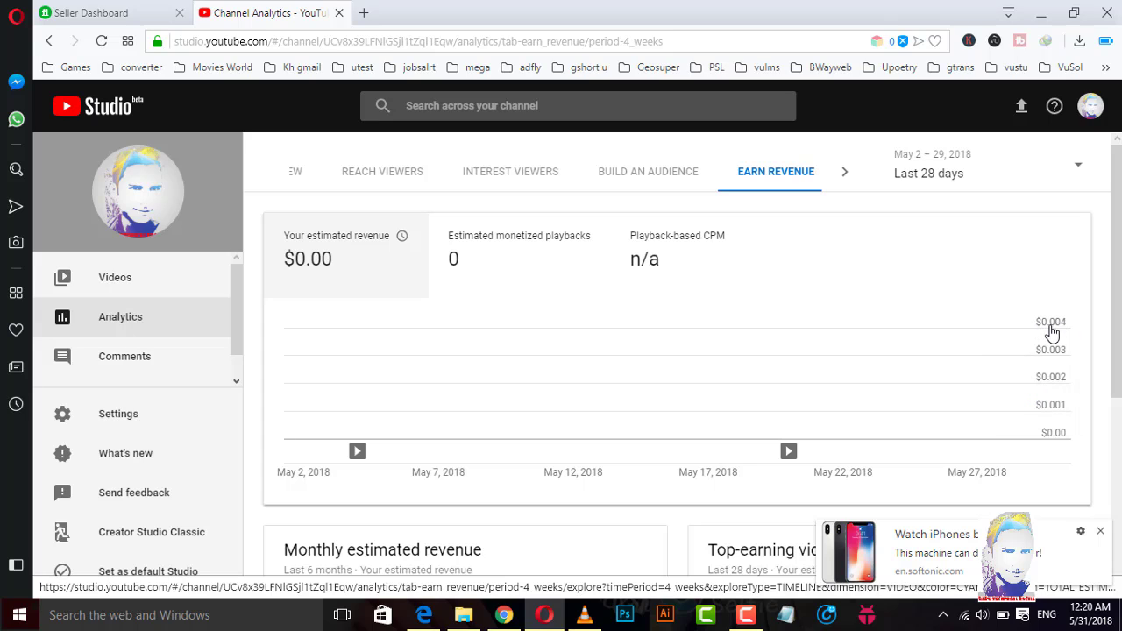
scroll(926, 360, "down", 4)
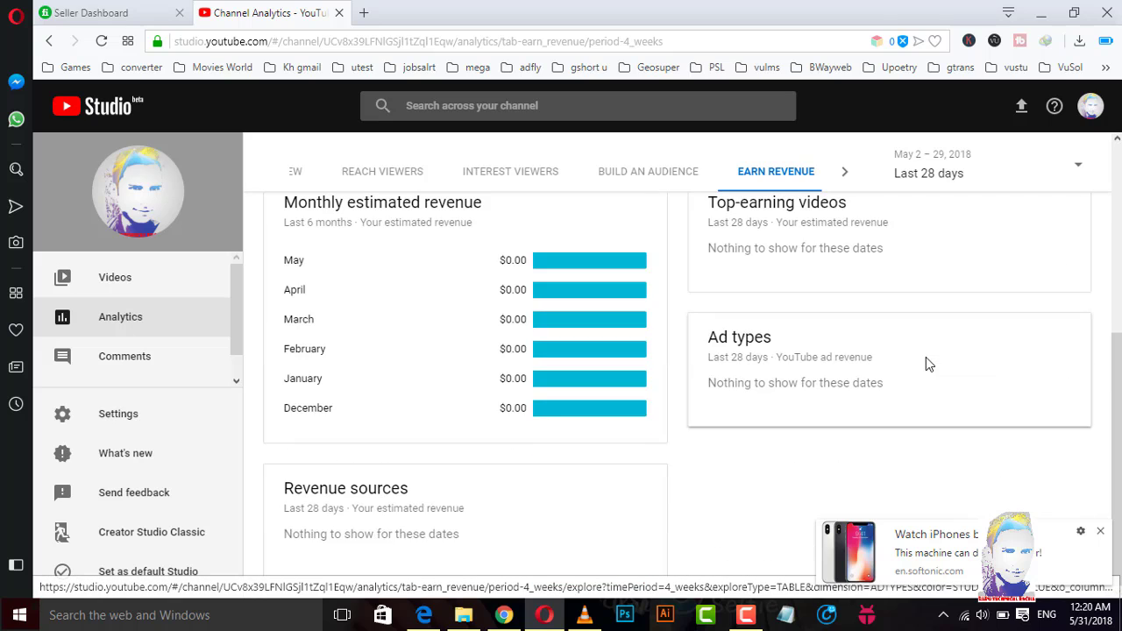
scroll(516, 458, "up", 4)
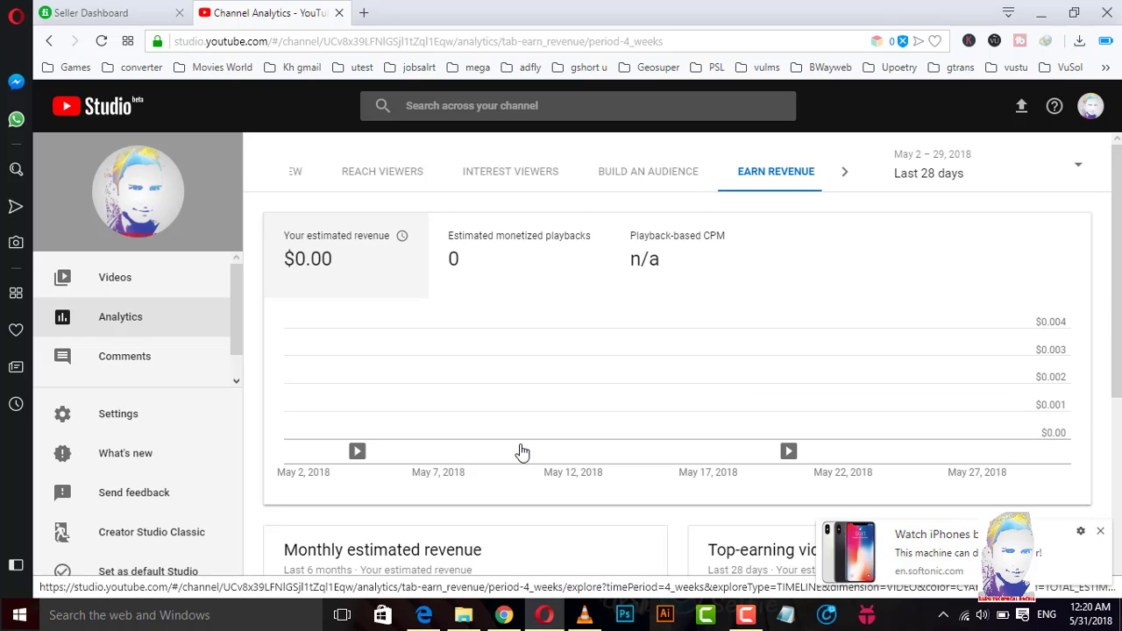
Open the channel's comments, check the default creator experience options in Settings, and cancel the dialog.
left_click(134, 372)
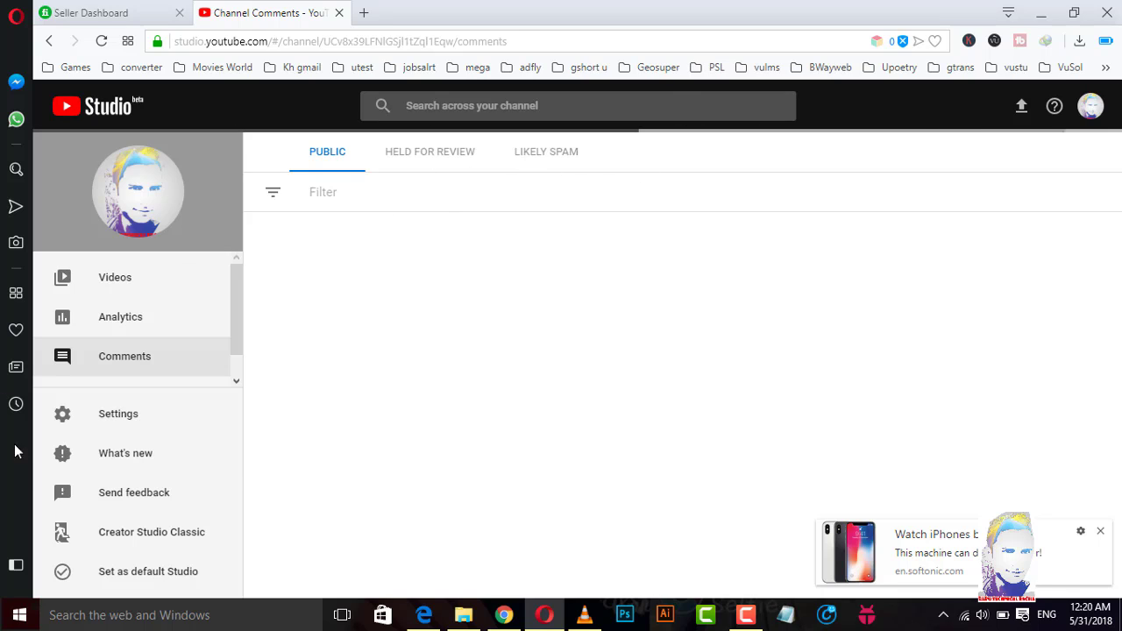
double_click(117, 414)
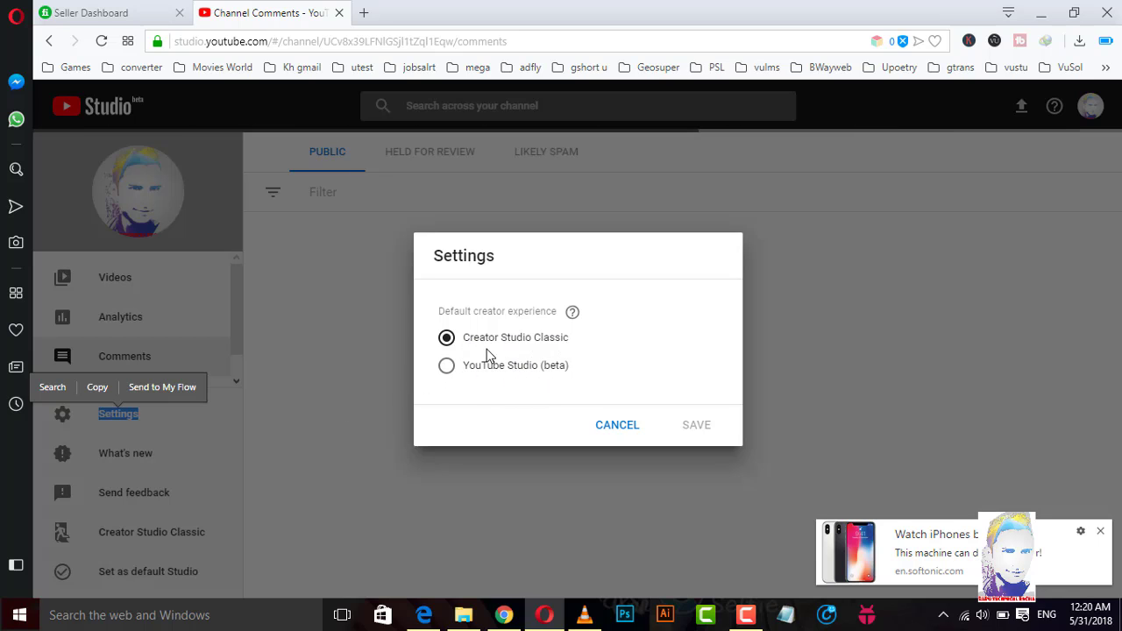
left_click(617, 424)
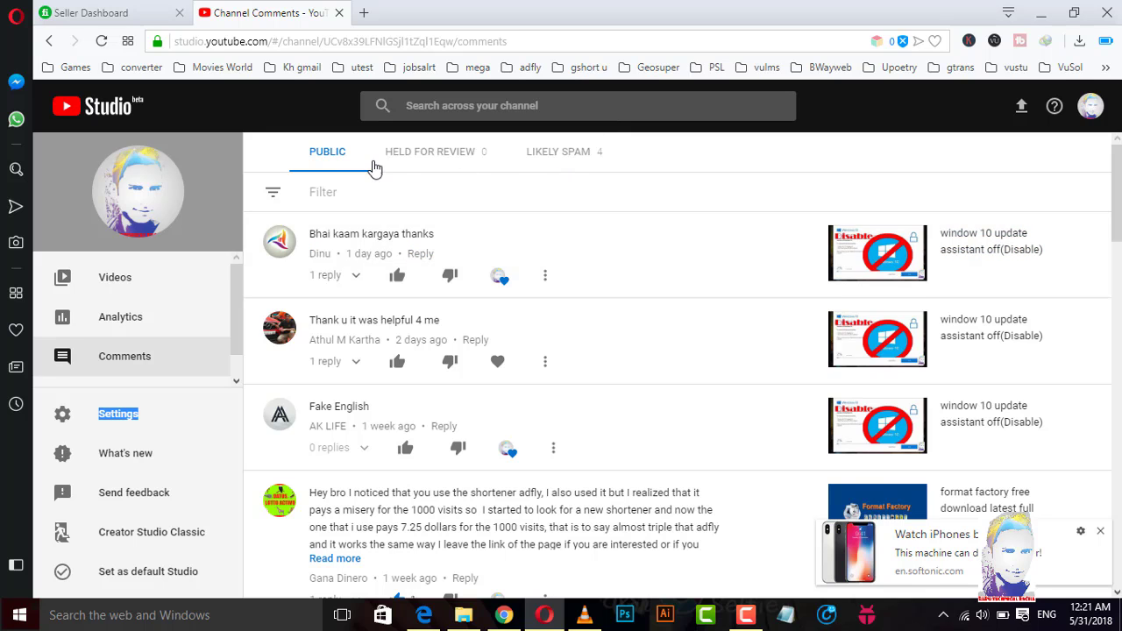
Look through the public comments on the channel's videos.
scroll(414, 207, "down", 10)
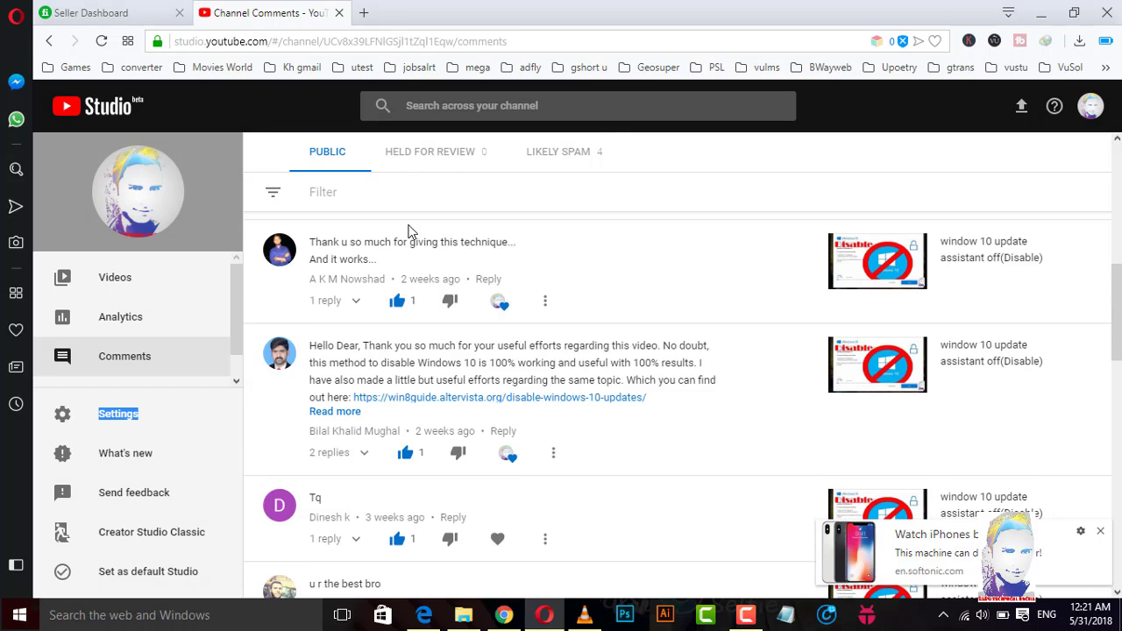
scroll(409, 230, "up", 4)
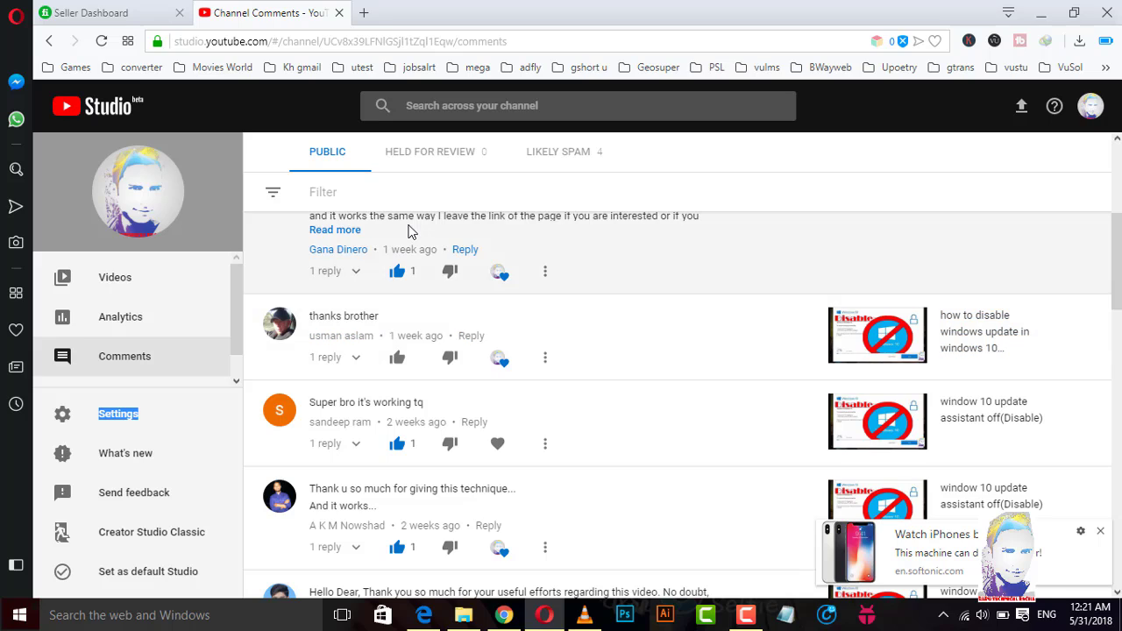